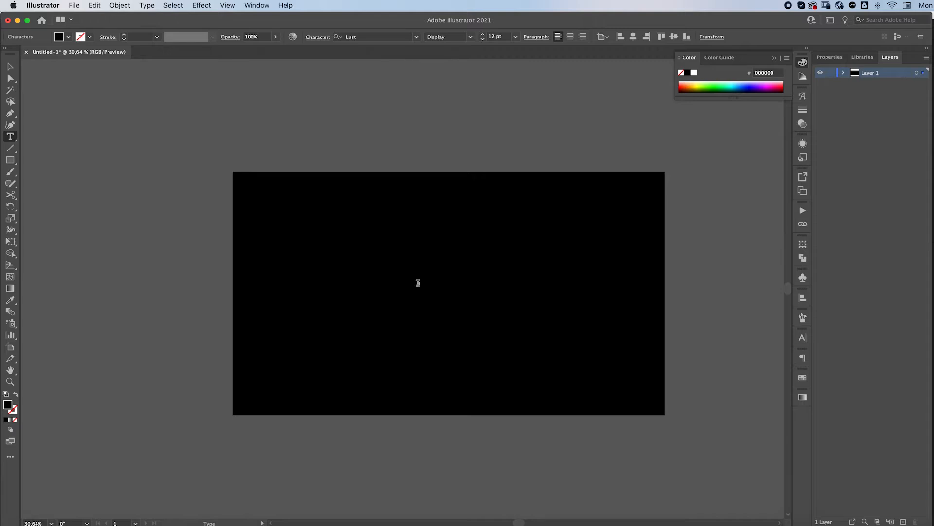
Enlarge the small text letter k proportionally to about 876 pt so it spans the artboard's height
left_click(10, 66)
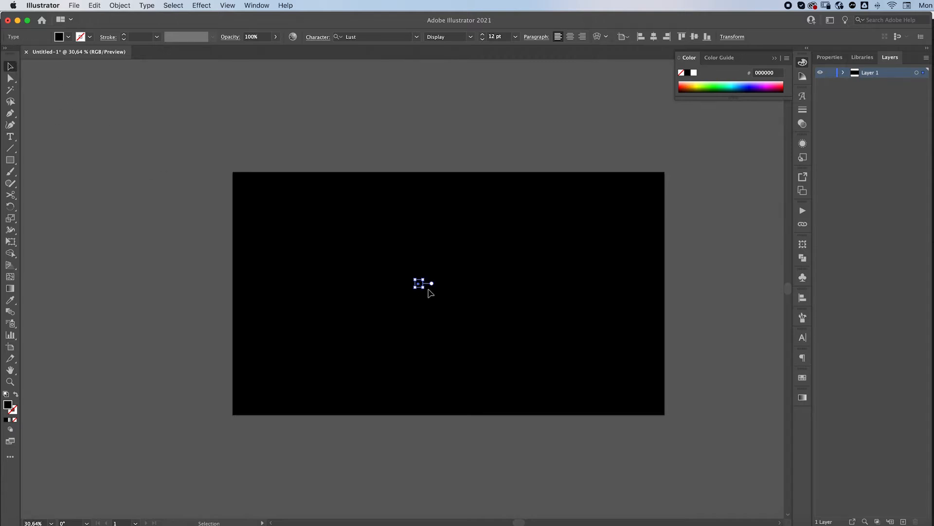
left_click_drag(425, 289, 560, 306)
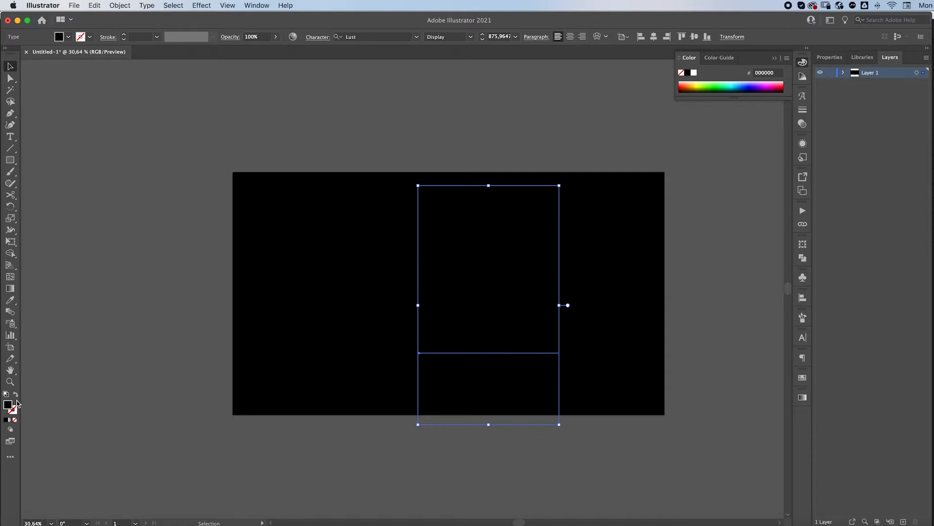
Fill the letter k with white (ffffff) and move it toward the centre of the artboard
double_click(8, 405)
type("ffffff")
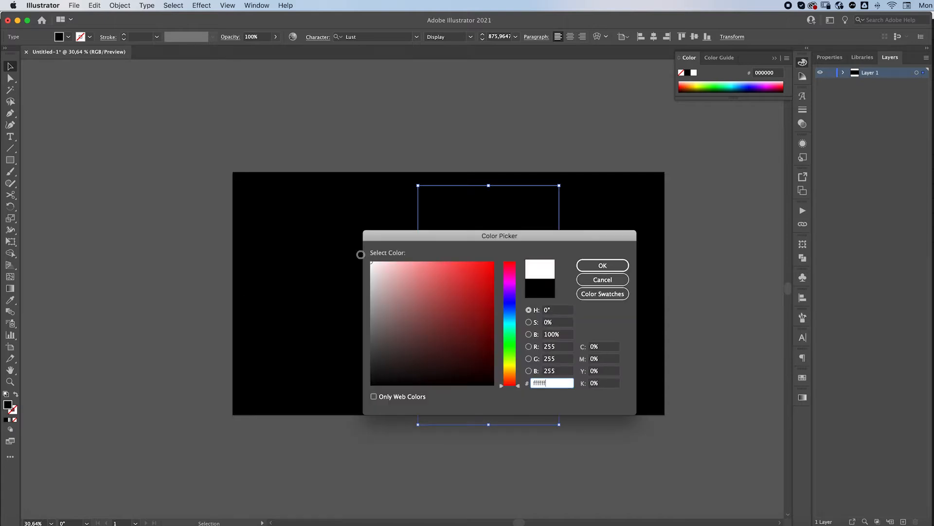
left_click(603, 265)
left_click_drag(477, 264, 442, 282)
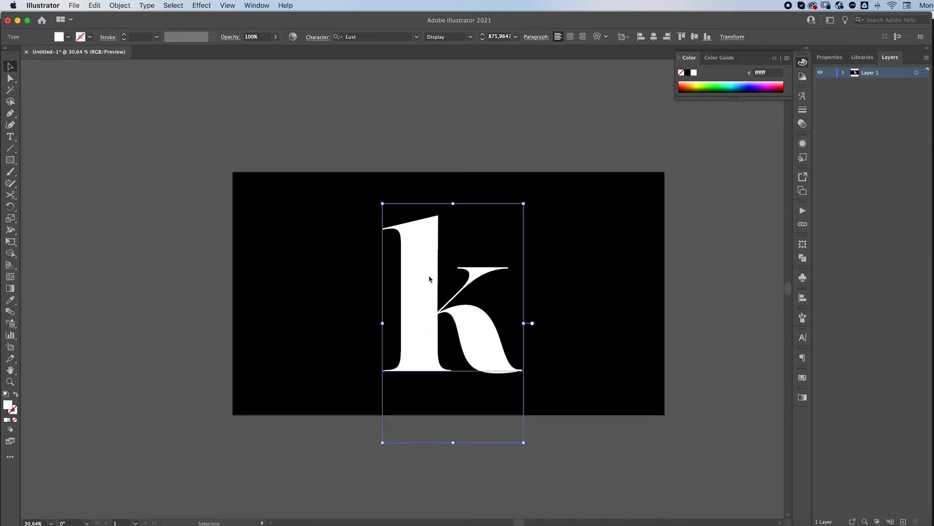
Swap the letter's fill and stroke so it has only a white stroke, and convert the text to outlines
left_click(16, 394)
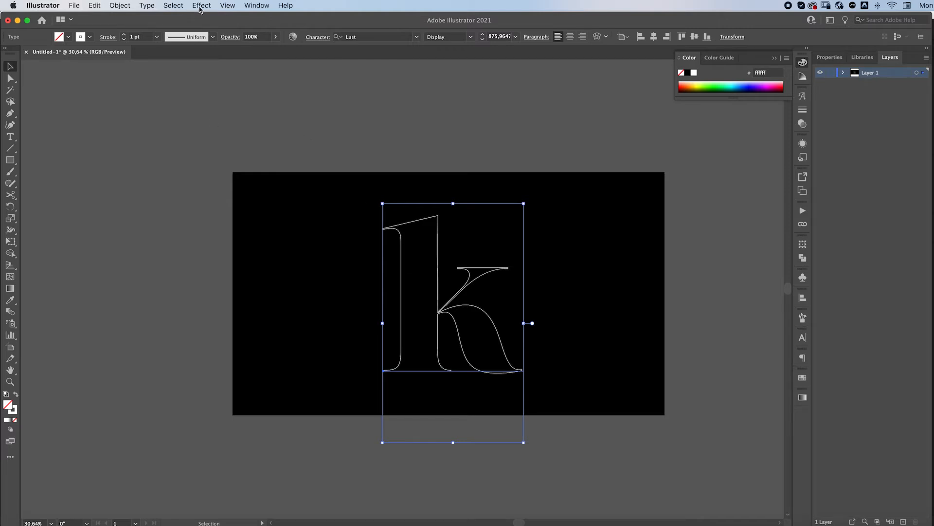
left_click(145, 6)
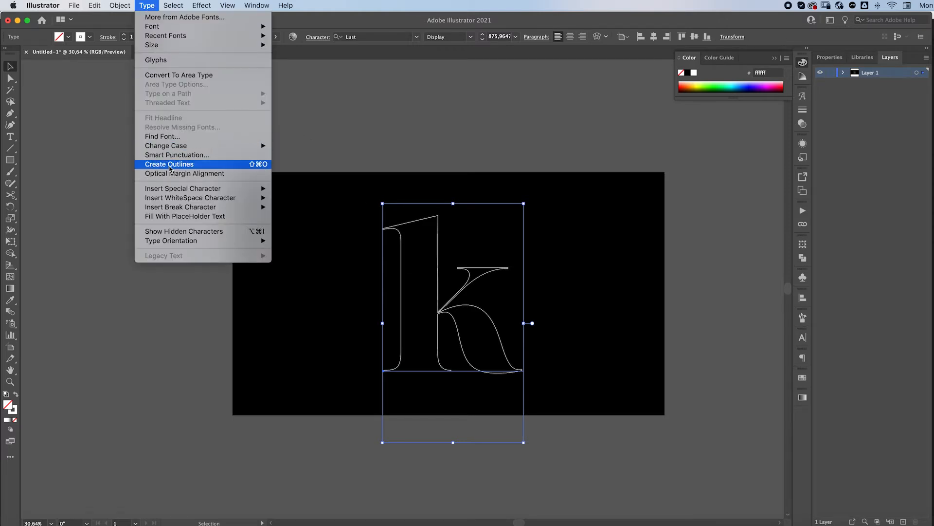
left_click(170, 167)
Cut the k outline with the Scissors tool at the lower-right tip of the leg
key("z")
left_click_drag(447, 299, 635, 278)
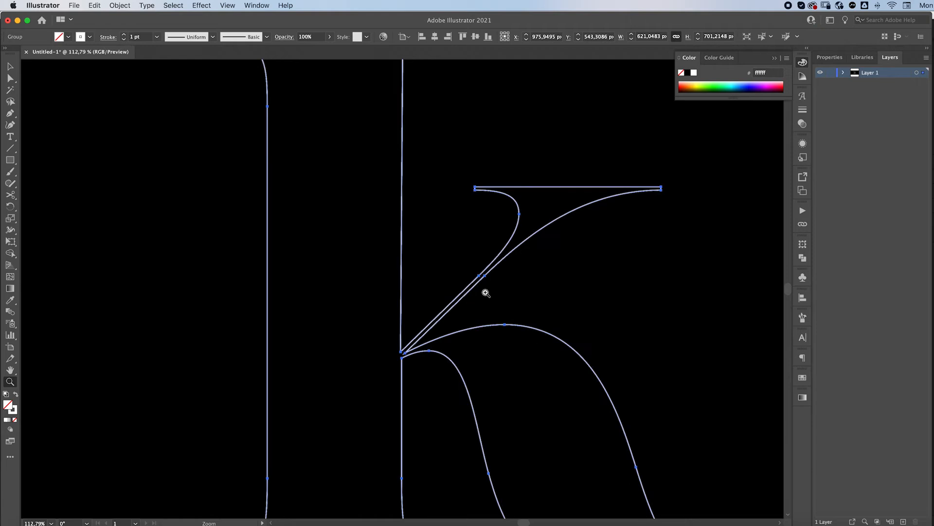
left_click_drag(578, 273, 498, 273)
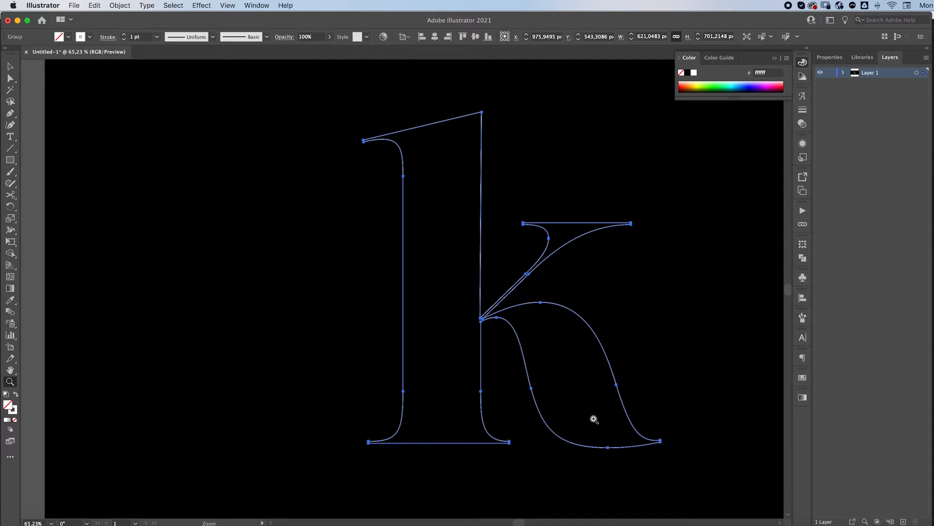
key("v")
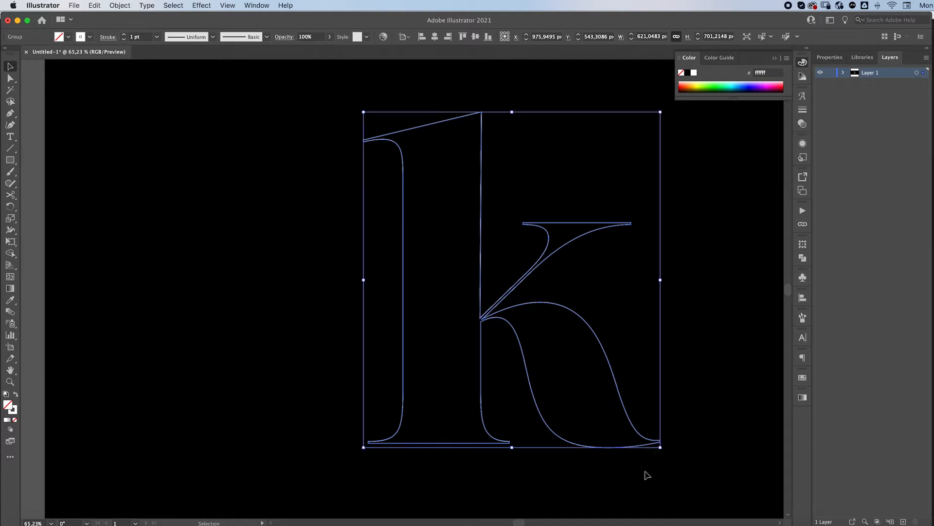
key("a")
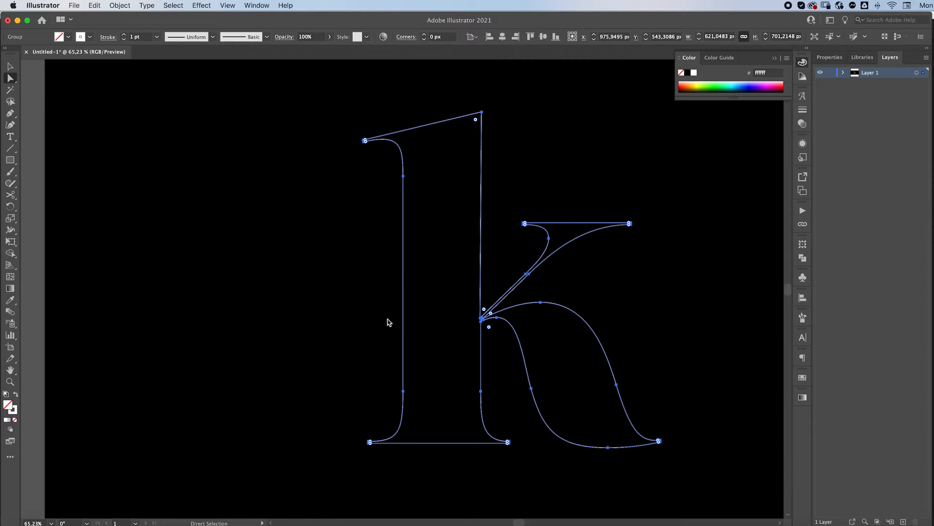
left_click(8, 196)
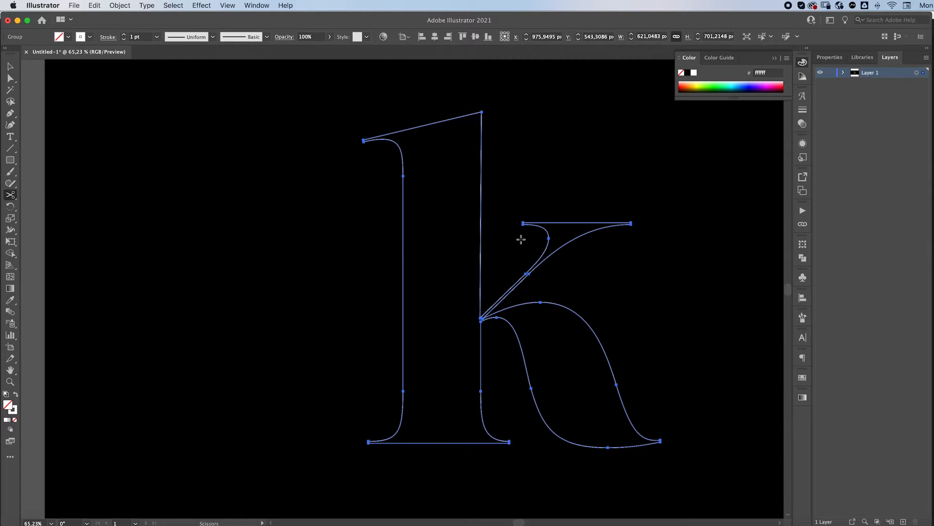
left_click(661, 441)
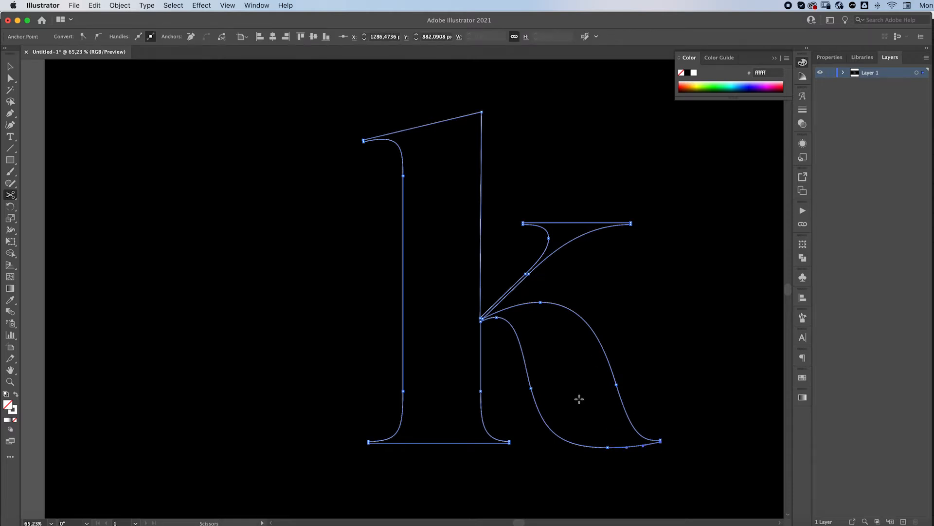
Cut the k outline with the Scissors tool at the corner points where the arm and leg meet the stem
key("z")
left_click_drag(565, 357, 645, 337)
scroll(646, 337, "down", 2)
scroll(645, 337, "right", 2)
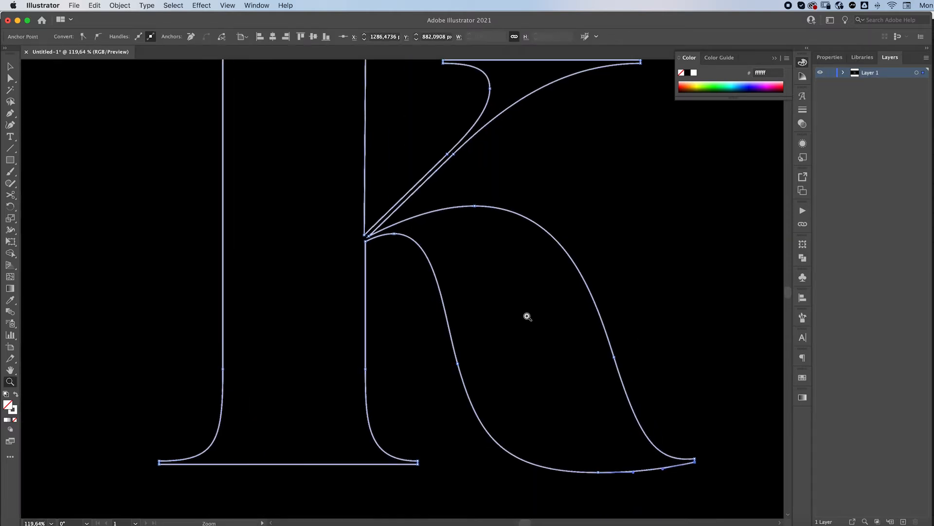
key("c")
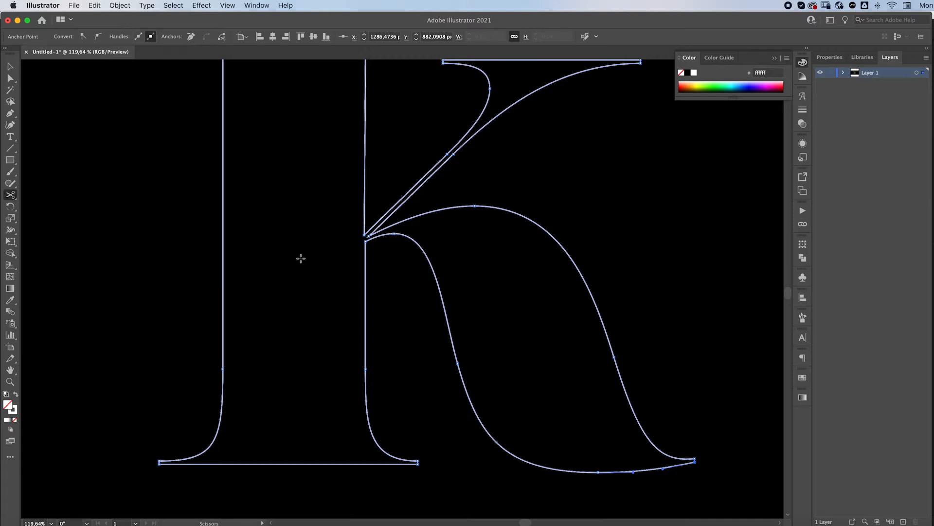
left_click(366, 240)
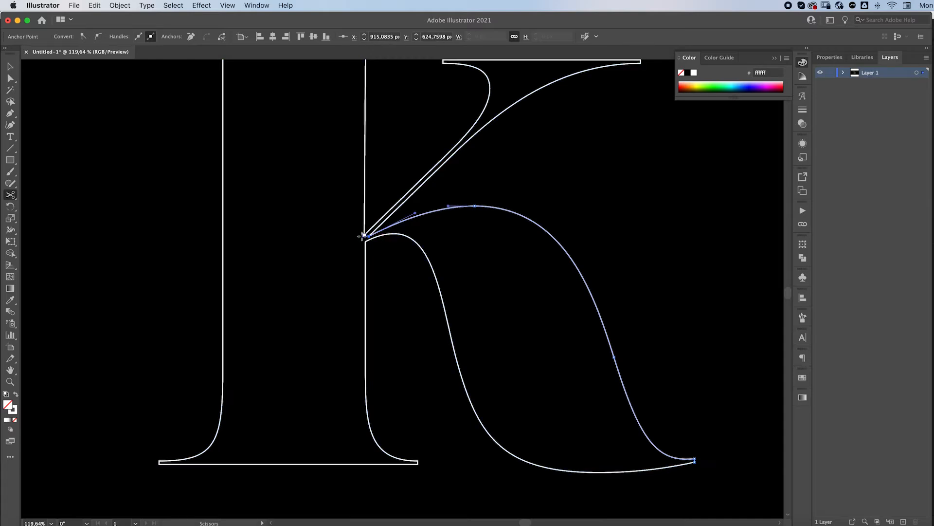
left_click(365, 235)
Cut the k outline at the arm's right tip, the base serif's lower-left corner and the stem's top-right corner
scroll(402, 221, "up", 3)
scroll(402, 221, "right", 3)
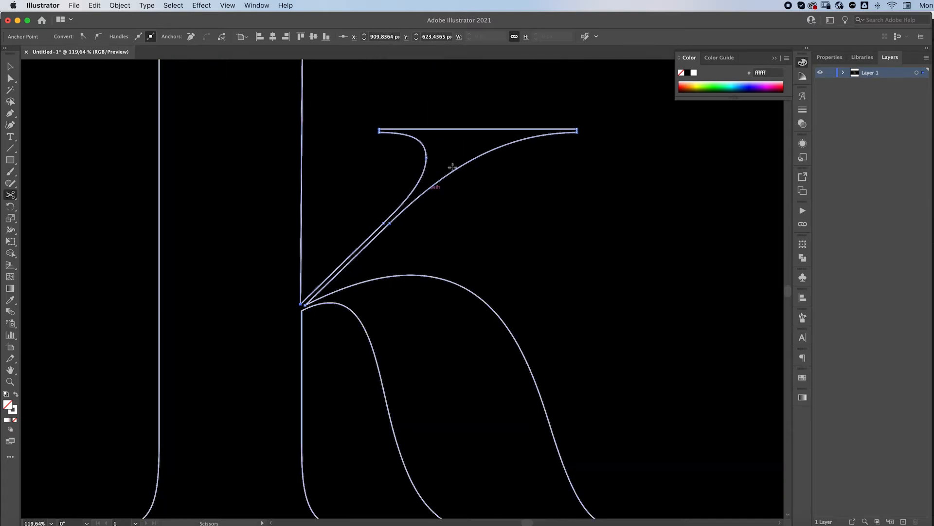
left_click(578, 131)
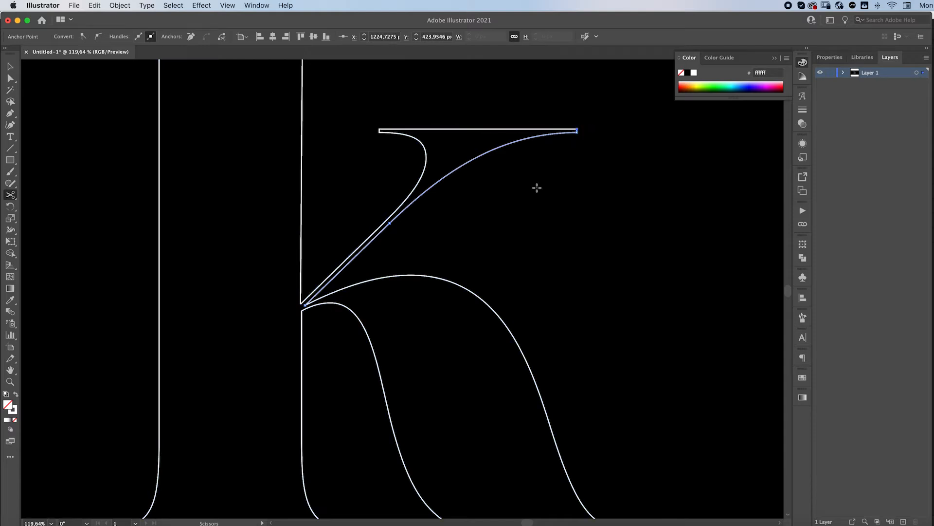
scroll(273, 184, "down", 2)
scroll(273, 184, "left", 3)
scroll(275, 183, "down", 2)
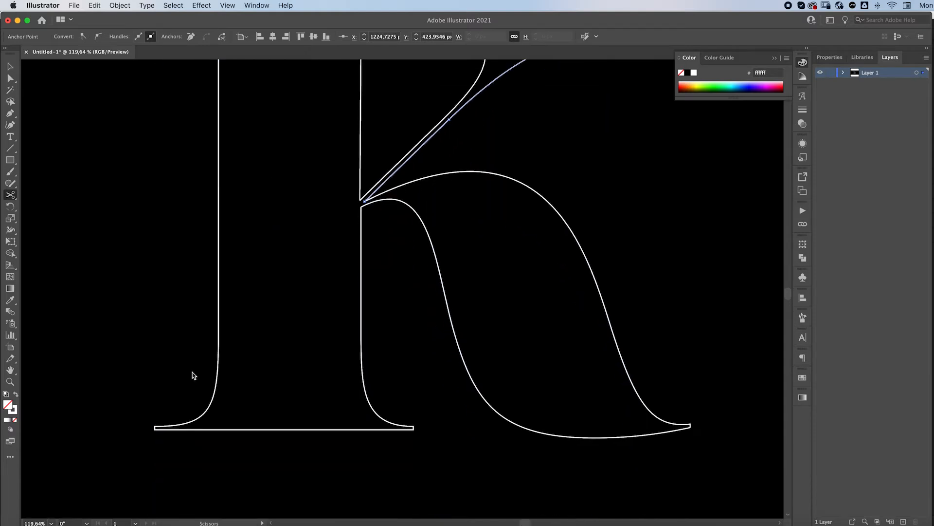
left_click(156, 430)
scroll(160, 361, "up", 6)
scroll(160, 365, "up", 2)
left_click(363, 176)
key("v")
left_click(362, 222)
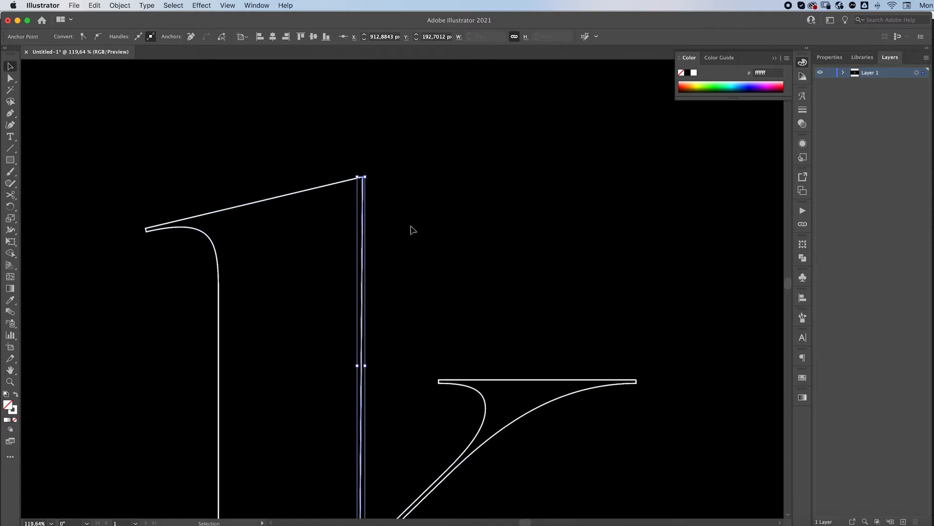
Select the whole cut letter k and ungroup it
key("z")
left_click_drag(599, 211, 498, 242)
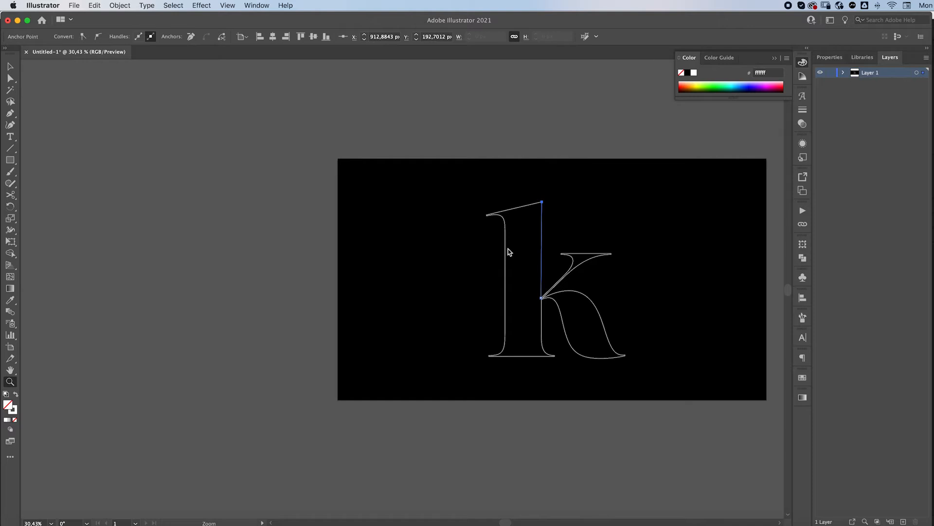
scroll(497, 252, "right", 2)
scroll(494, 253, "right", 3)
left_click_drag(415, 251, 463, 235)
key("v")
left_click_drag(287, 170, 548, 432)
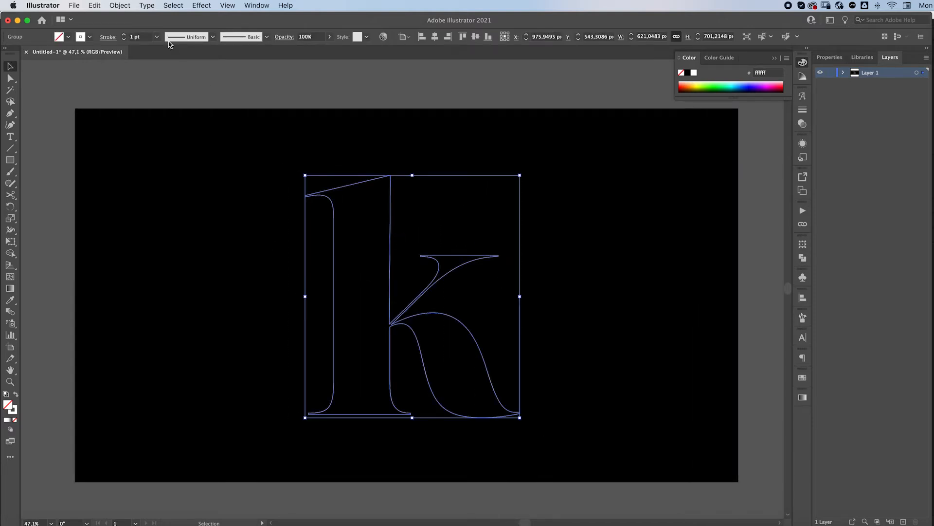
left_click(120, 5)
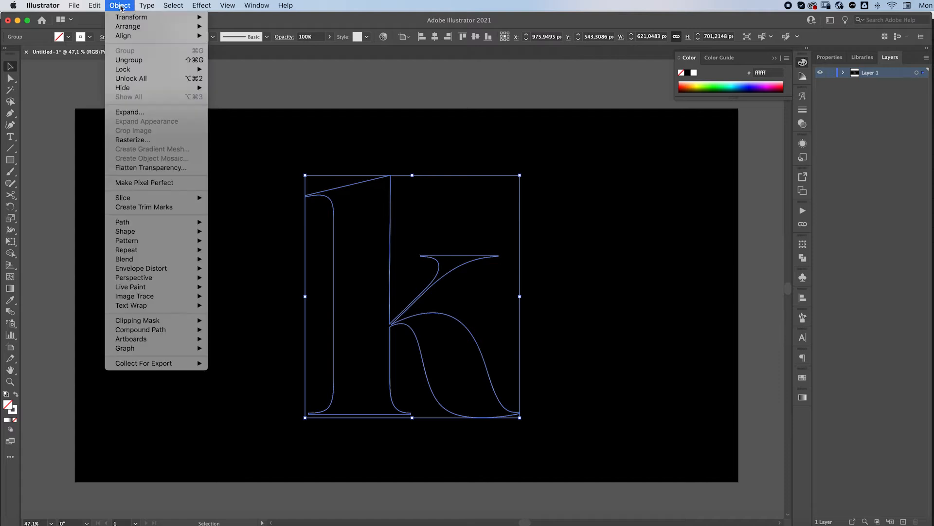
left_click(124, 63)
Release the letter's compound path into separate paths and deselect everything
left_click(119, 5)
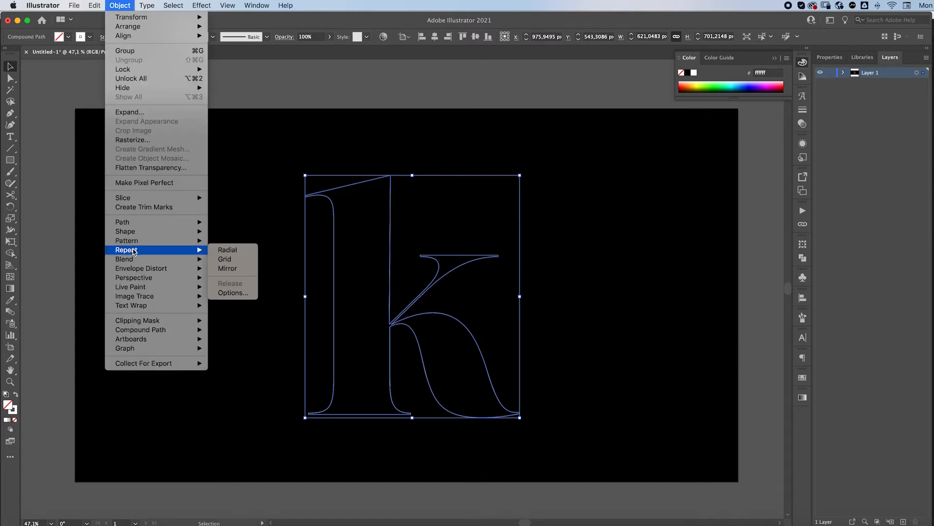
mouse_move(190, 330)
left_click(233, 340)
left_click(113, 5)
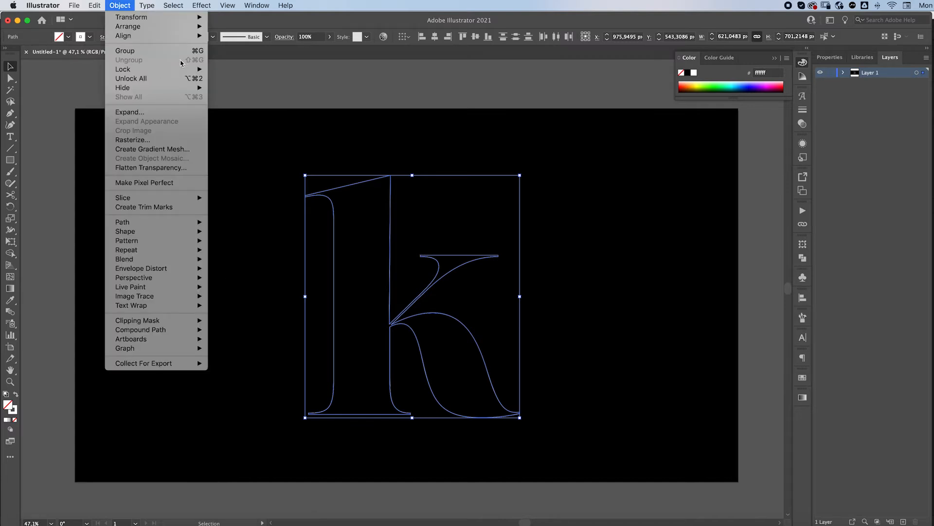
left_click(314, 114)
left_click(230, 160)
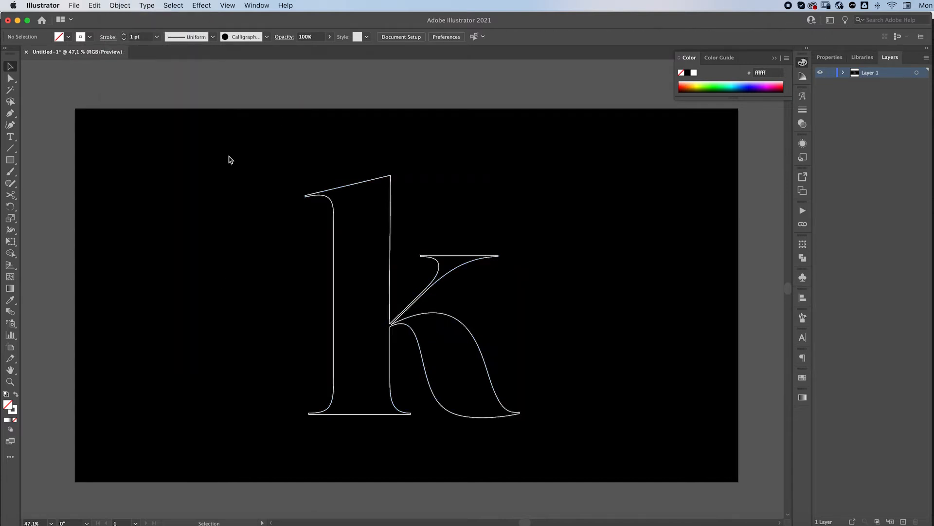
Join the two open endpoints of the stem's right edge across the gap at the arm and leg junction
key("z")
left_click_drag(379, 335, 621, 254)
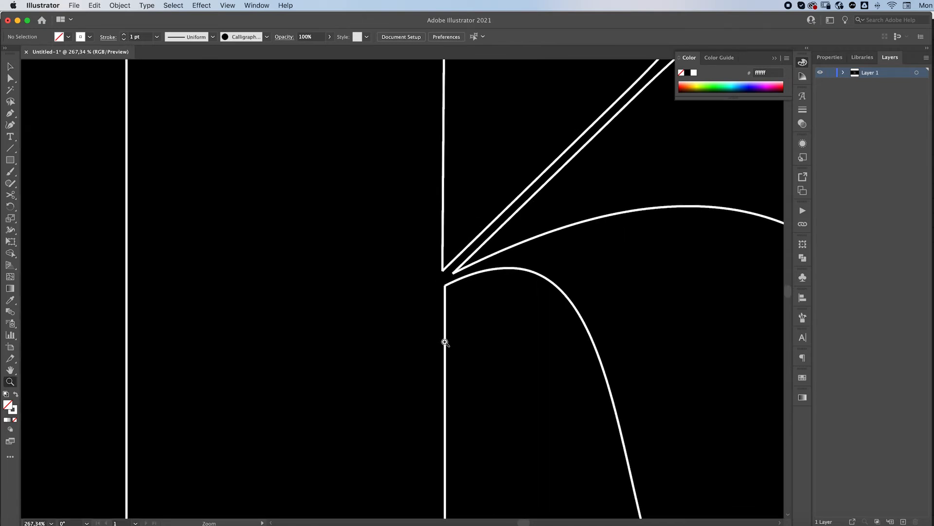
key("v")
key("a")
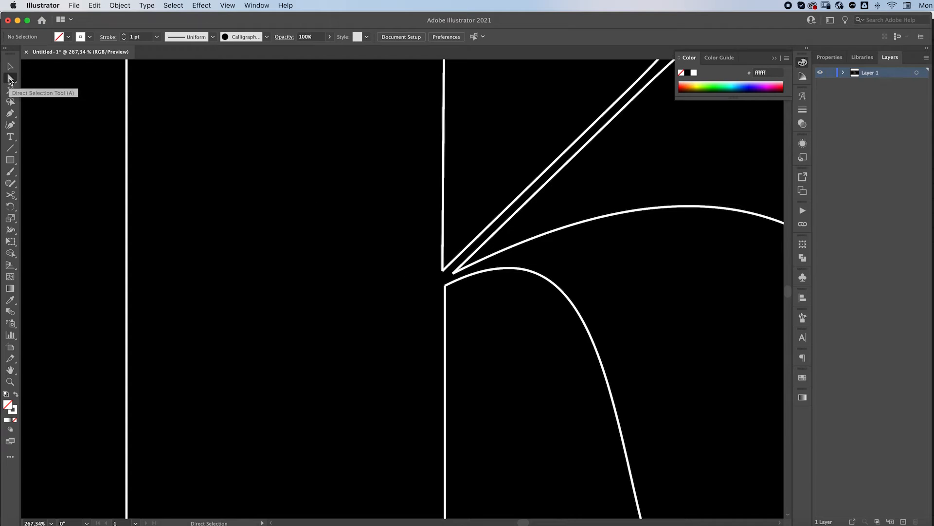
left_click(443, 271)
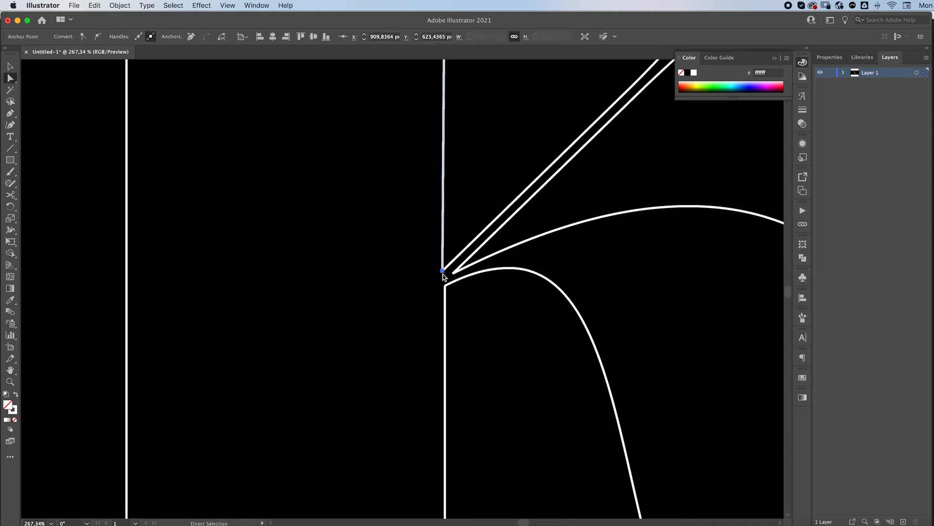
left_click(445, 287)
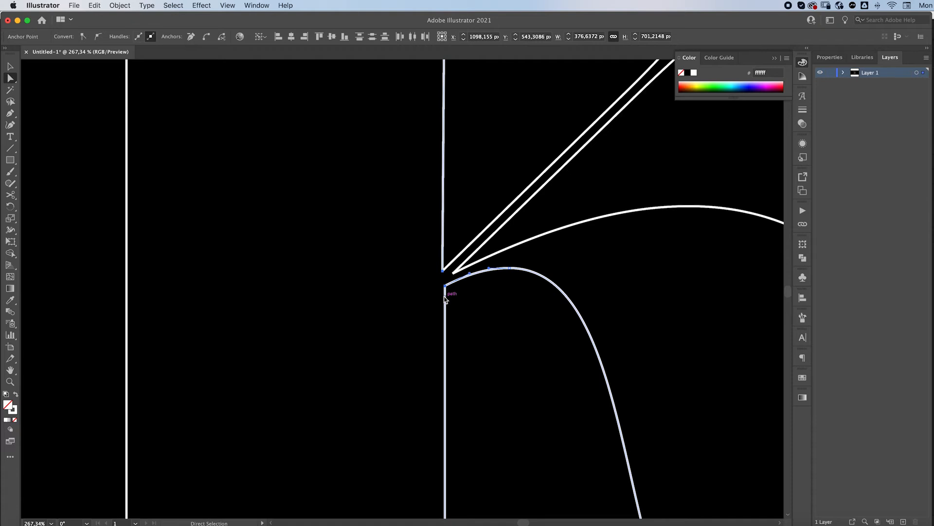
left_click(443, 271, "shift")
left_click(125, 5)
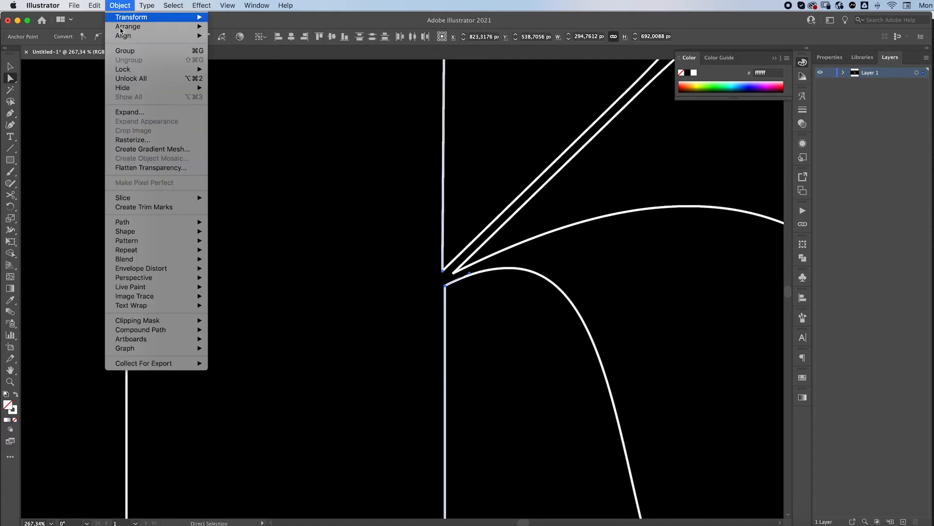
mouse_move(125, 220)
left_click(238, 224)
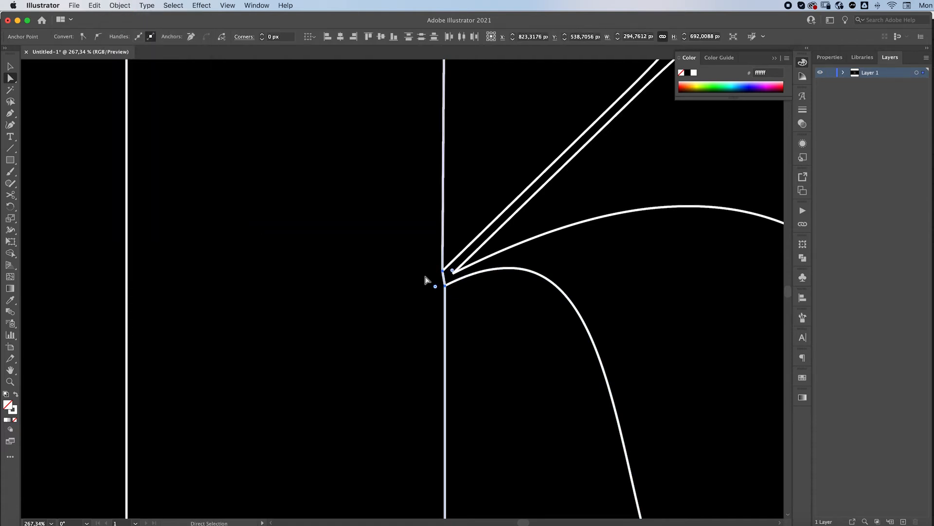
Straighten the joined stem edge by moving its lower junction anchor into vertical line with the upper one
key("z")
left_click_drag(434, 286, 705, 272)
key("a")
left_click_drag(507, 284, 492, 287)
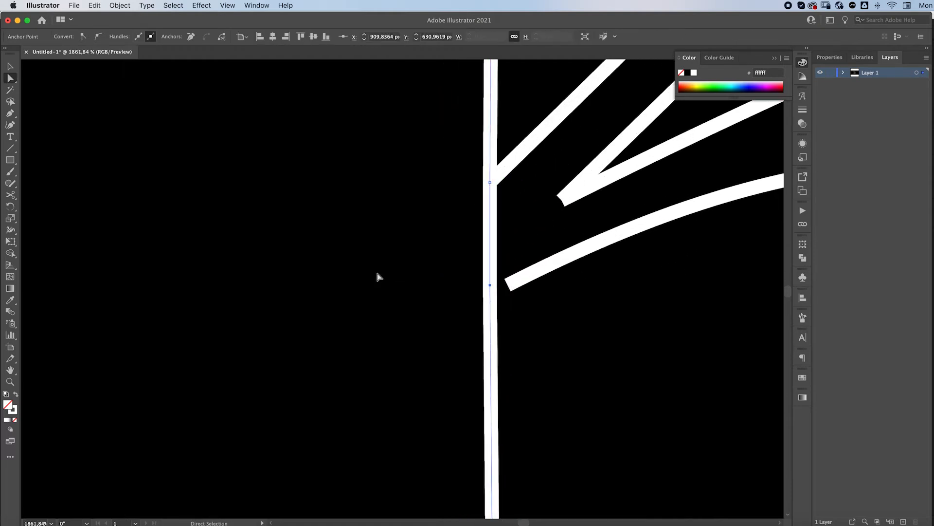
left_click(376, 270)
Examine the whole letter and select the stem's left and right paths in turn to check that they are separate
key("z")
left_click(393, 255, "alt")
left_click_drag(393, 255, 200, 337)
left_click_drag(311, 317, 292, 278)
scroll(298, 292, "up", 2)
scroll(303, 282, "up", 3)
key("v")
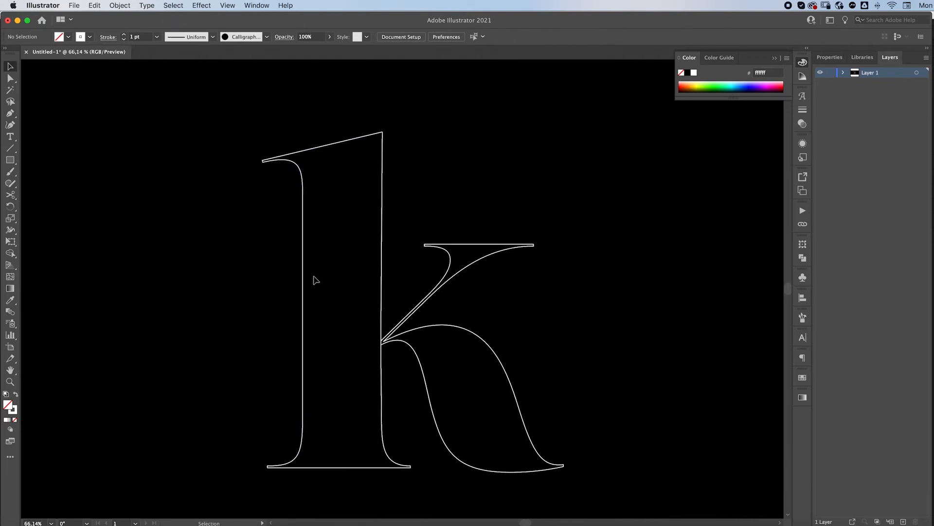
left_click(305, 284)
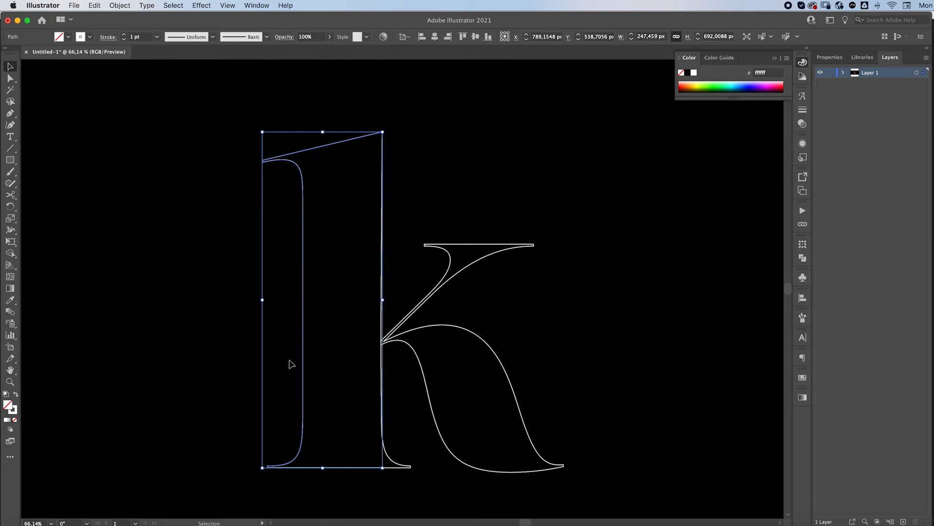
left_click(382, 238)
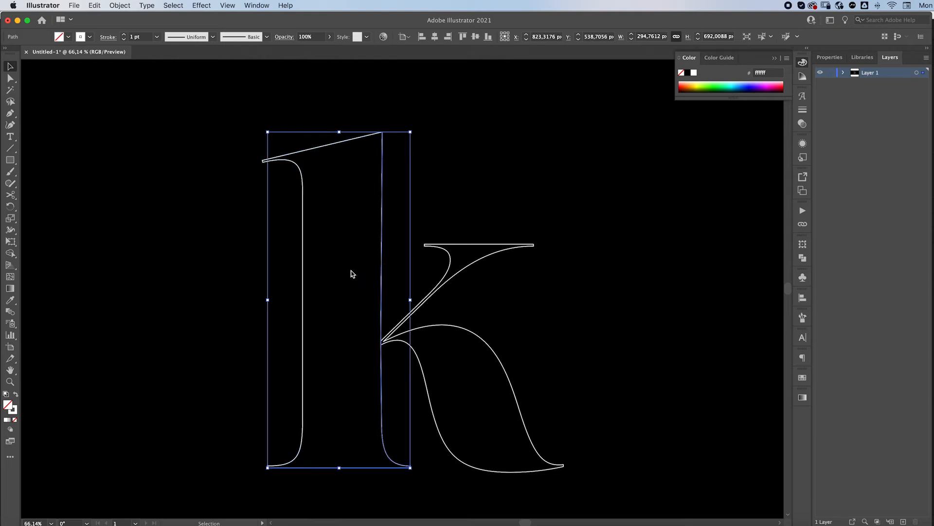
Make a blend between the left and right paths of the letter's stem
left_click_drag(248, 143, 407, 221)
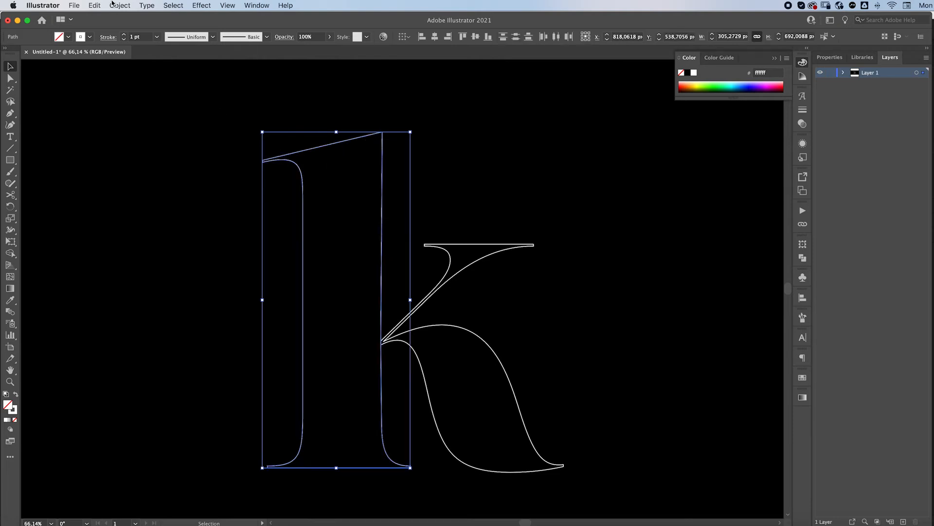
left_click(118, 5)
mouse_move(126, 260)
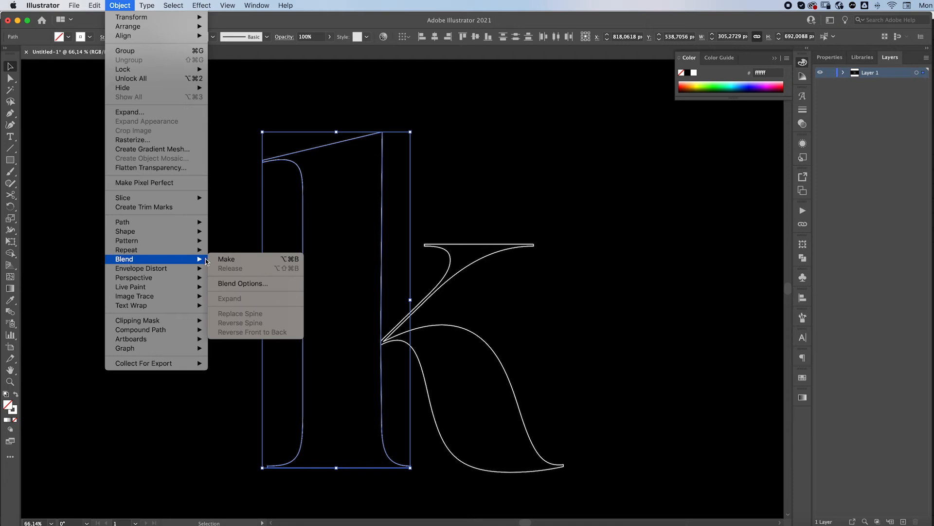
left_click(247, 262)
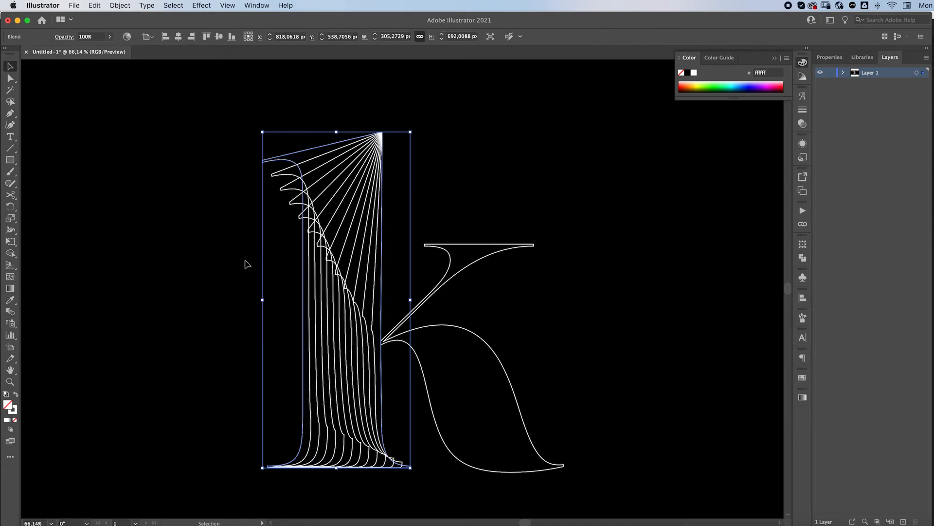
Set the stem blend's spacing to 90 specified steps and deselect it
left_click(119, 5)
mouse_move(154, 259)
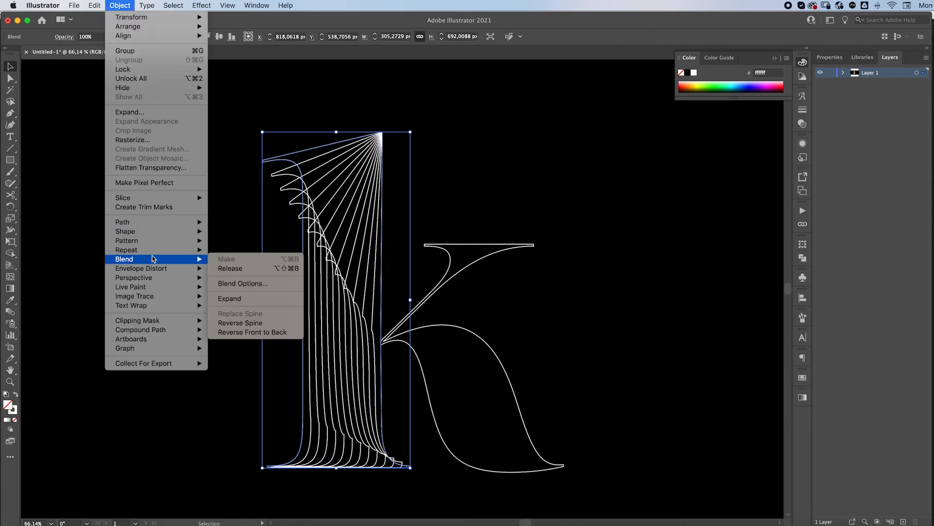
left_click(235, 283)
left_click(565, 216)
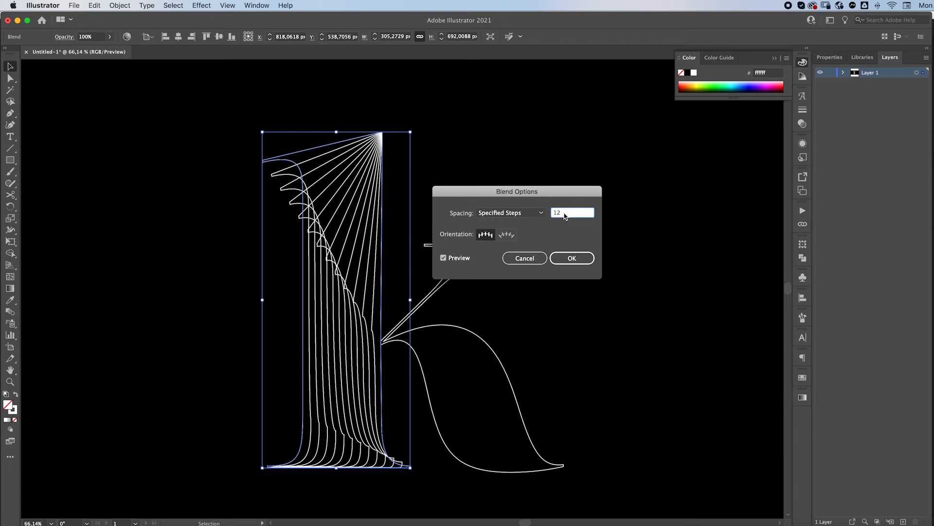
key("shift+Up")
key("shift+Up")
key("shift+Up")
key("shift+Up")
key("shift+Up")
key("shift+Up")
key("shift+Up")
key("shift+Up")
key("shift+Up")
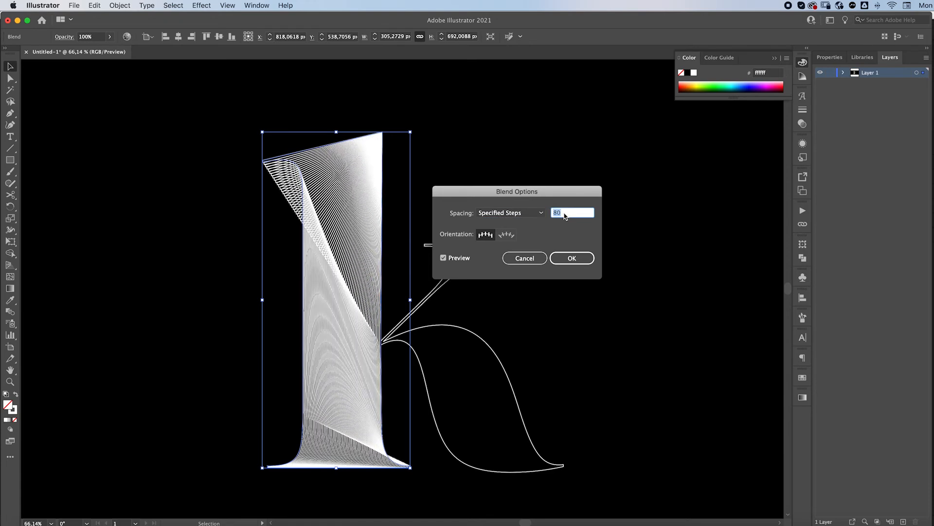
key("shift+Down")
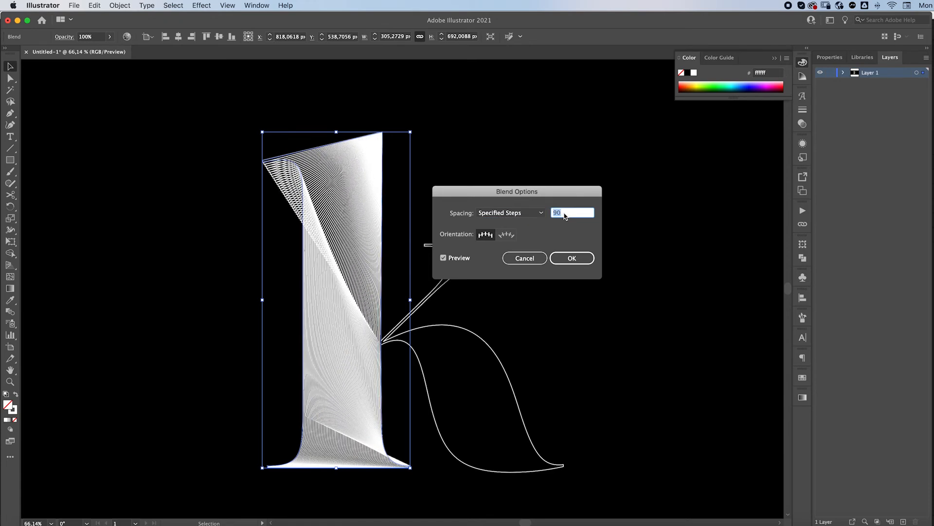
key("Return")
left_click(608, 246)
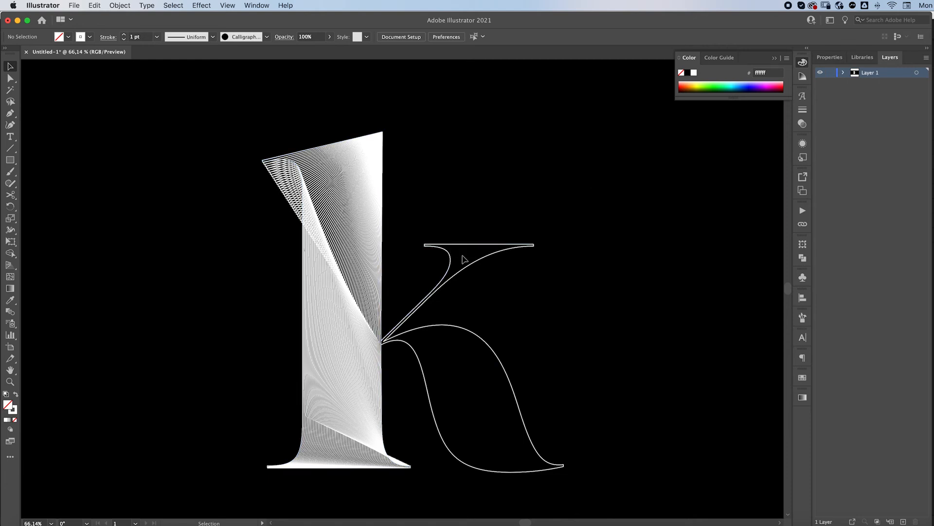
Make a blend between the two edge paths of the letter's upper arm
left_click_drag(448, 208, 493, 278)
left_click(111, 5)
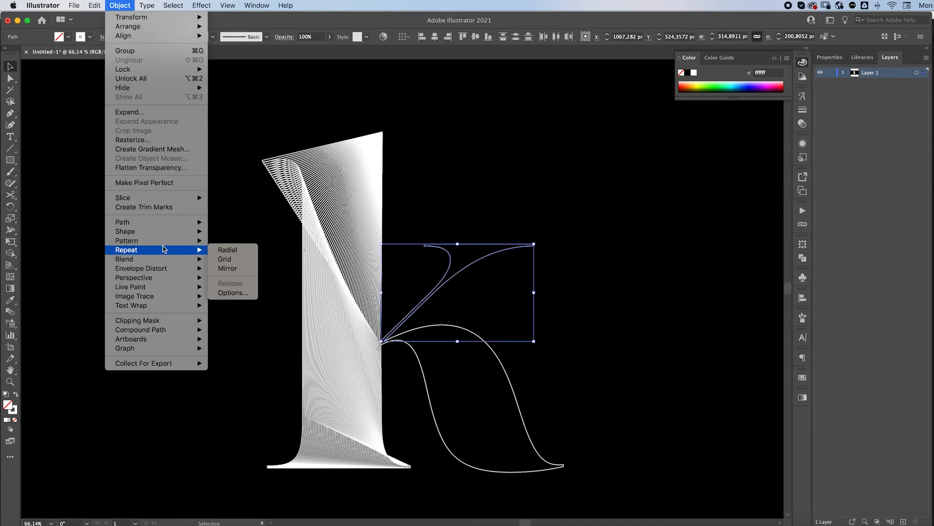
mouse_move(168, 258)
left_click(229, 259)
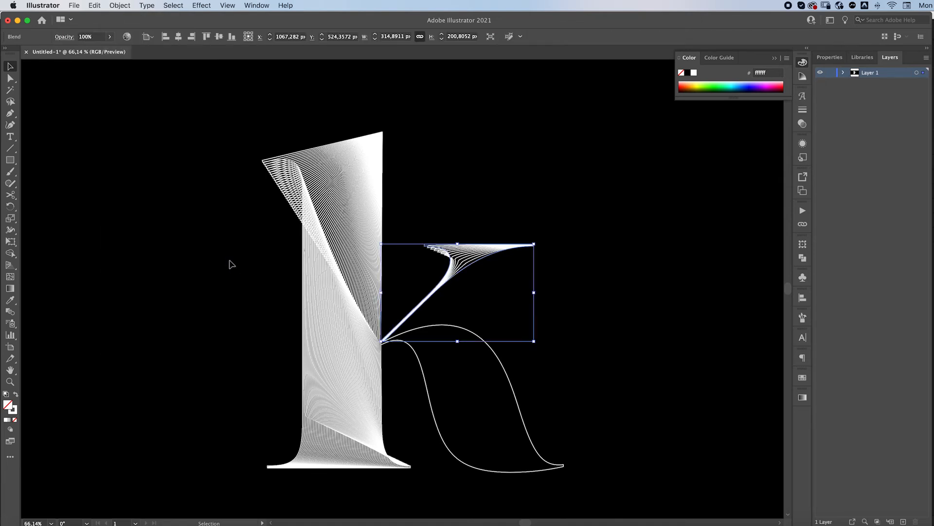
Set the arm blend's spacing to 25 specified steps, keeping the options dialog clear of the artwork
left_click(117, 5)
mouse_move(153, 260)
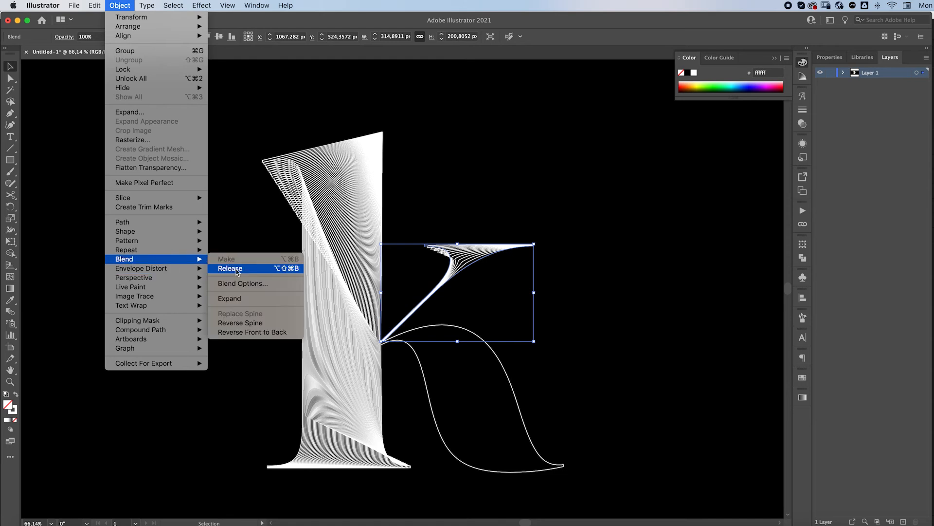
left_click(243, 283)
left_click(569, 214)
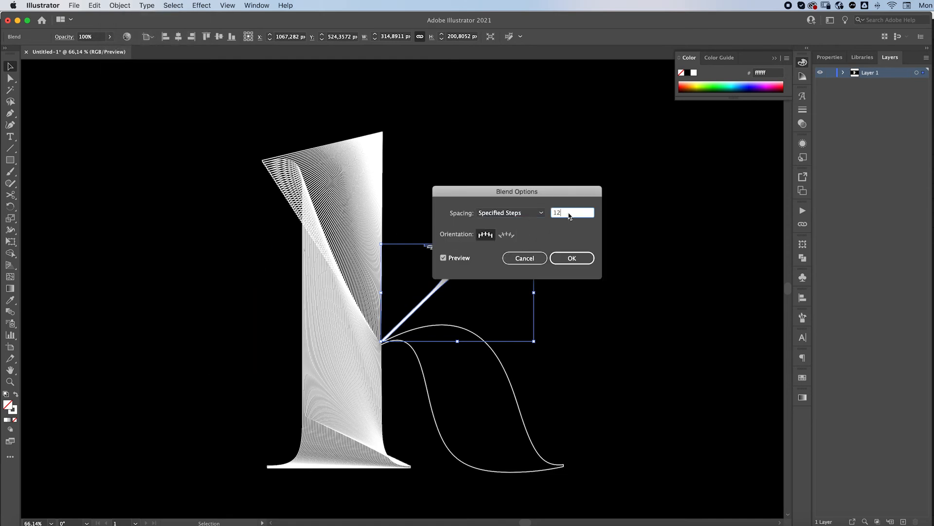
left_click_drag(534, 194, 710, 192)
key("Up")
key("Up")
key("Up")
key("Up")
key("Up")
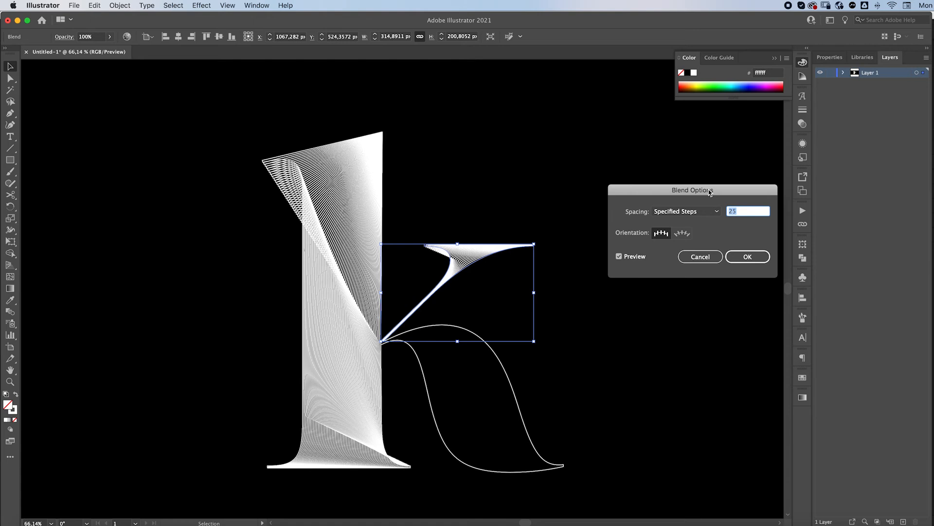
key("Return")
Make a blend between the two edge paths of the letter's curved leg
left_click_drag(593, 425, 536, 492)
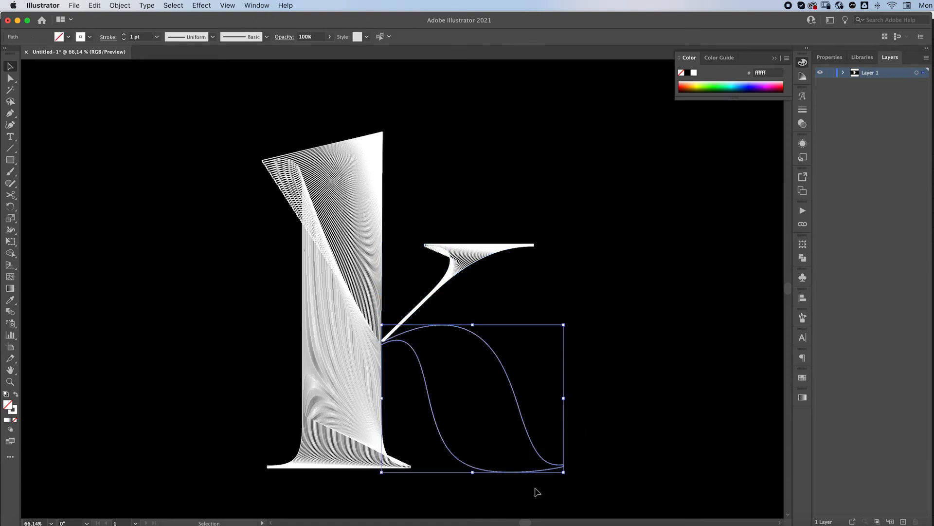
left_click(119, 5)
mouse_move(139, 259)
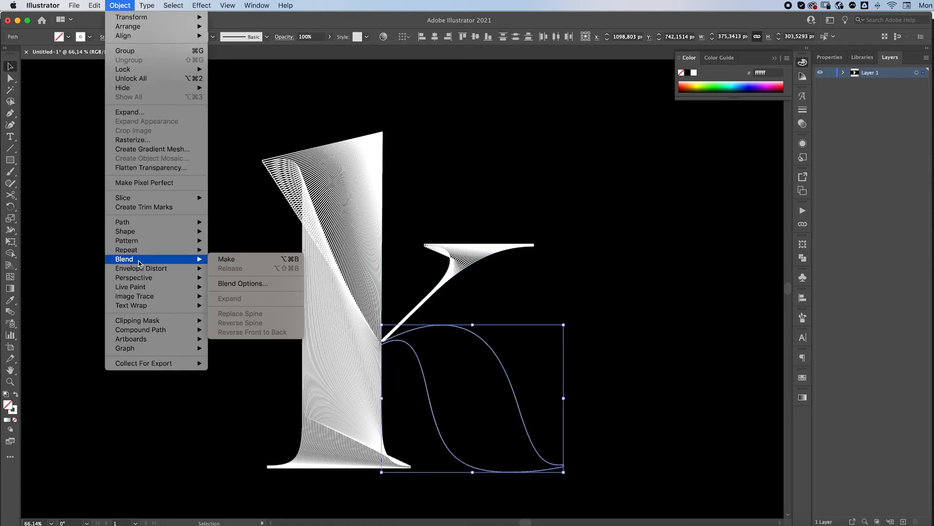
left_click(225, 259)
Set the leg blend's spacing to 50 specified steps and deselect it
left_click(122, 9)
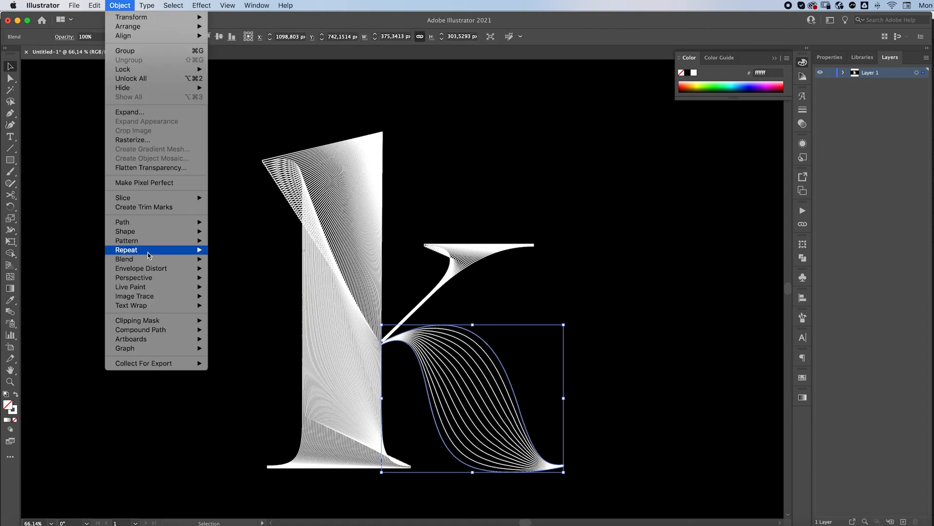
mouse_move(154, 260)
left_click(231, 285)
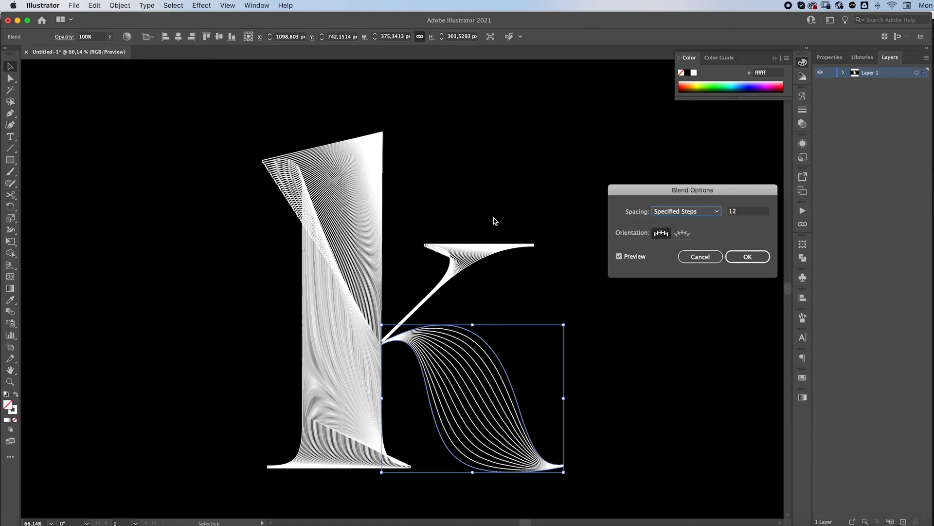
left_click(759, 213)
key("BackSpace")
key("BackSpace")
type("50")
key("Tab")
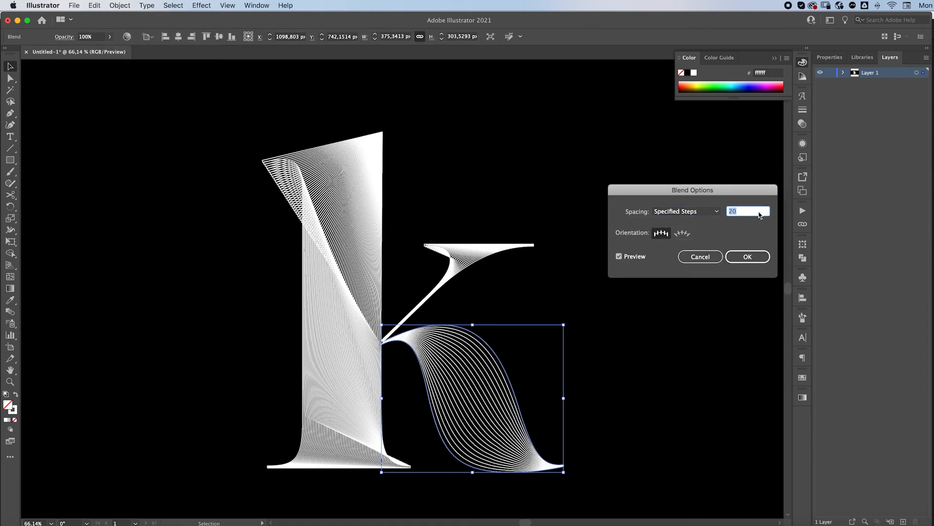
key("Return")
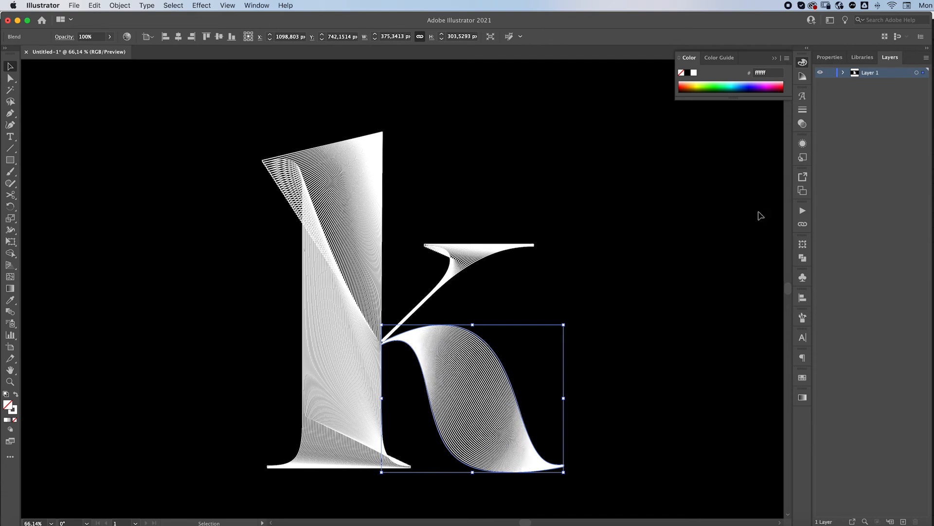
left_click(687, 298)
Isolate the leg blend and reduce the stroke weight of its upper right edge path to 0.25 pt
key("z")
mouse_move(645, 290)
left_mouse_down()
mouse_move(591, 292)
mouse_move(635, 278)
left_mouse_up()
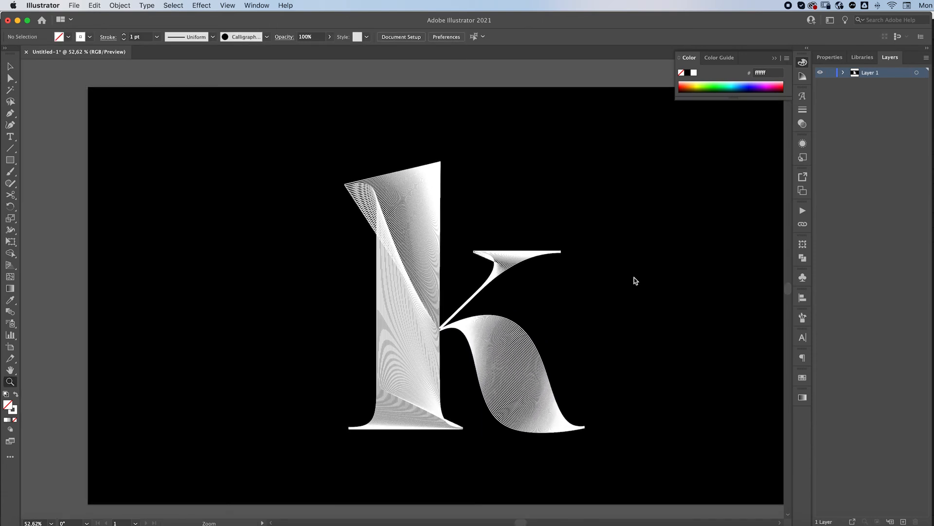
key("v")
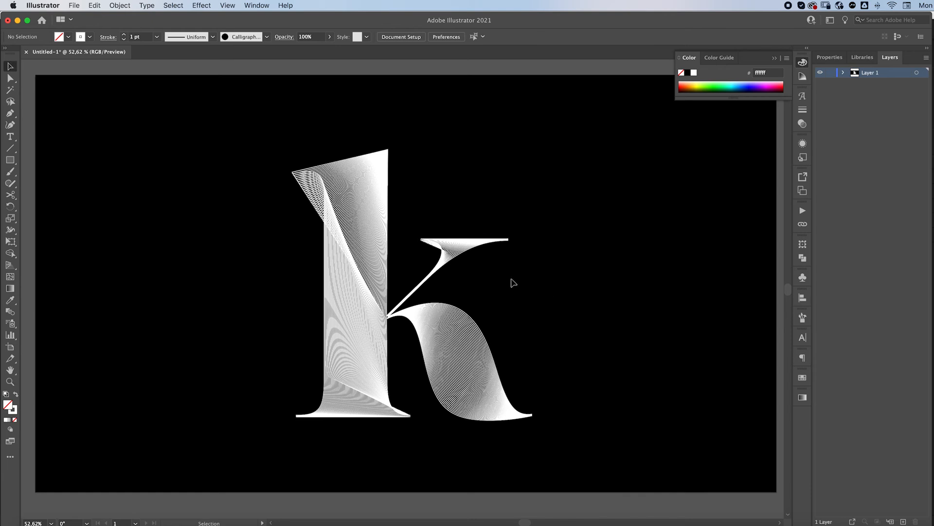
double_click(480, 335)
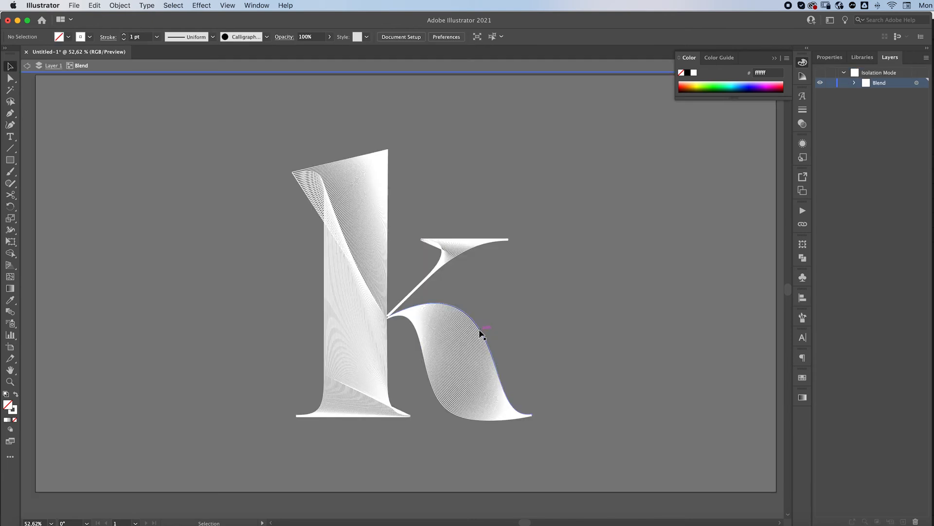
left_click(480, 334)
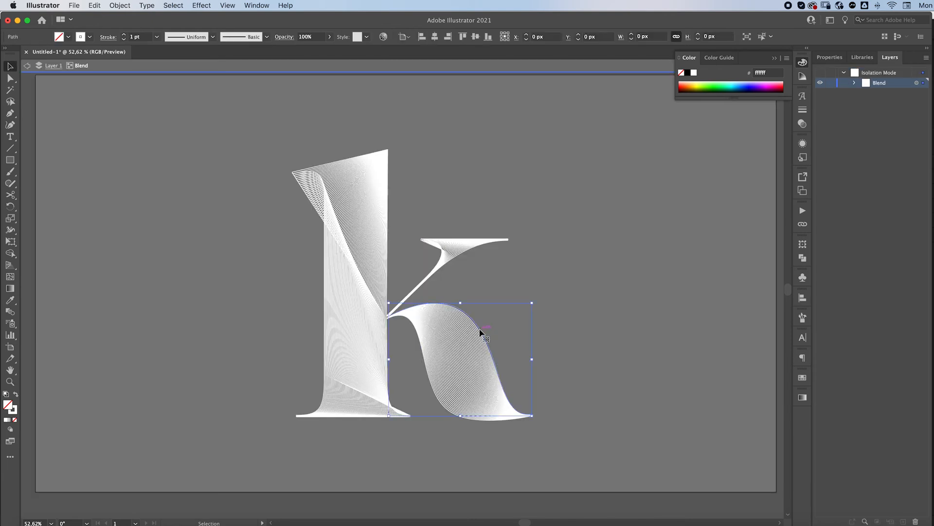
left_click(123, 40)
left_click(123, 39)
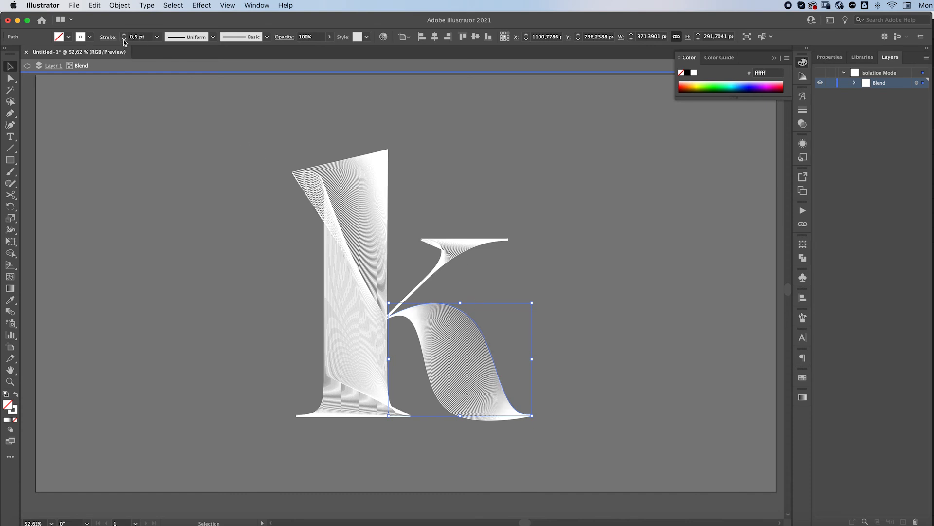
left_click(123, 39)
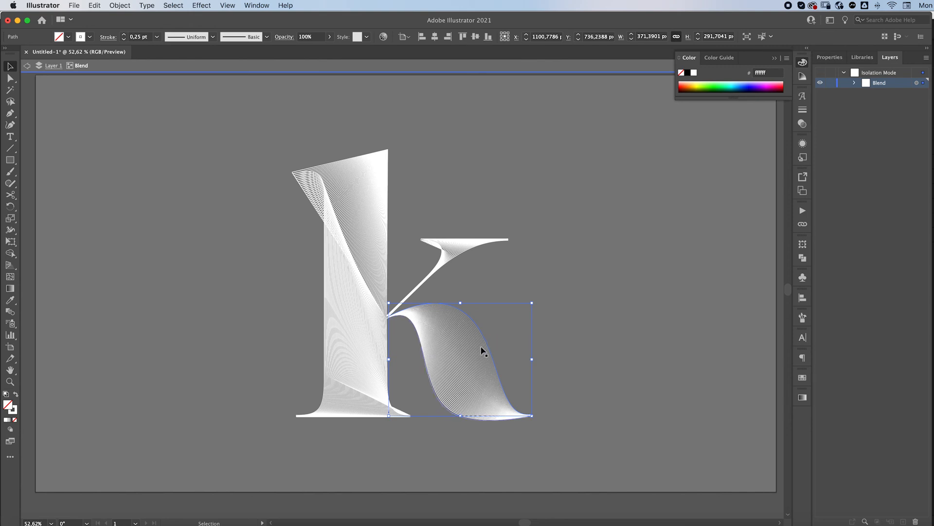
Set the stroke weight of the leg's lower left edge path to 3 pt and exit isolation mode
left_click(438, 396)
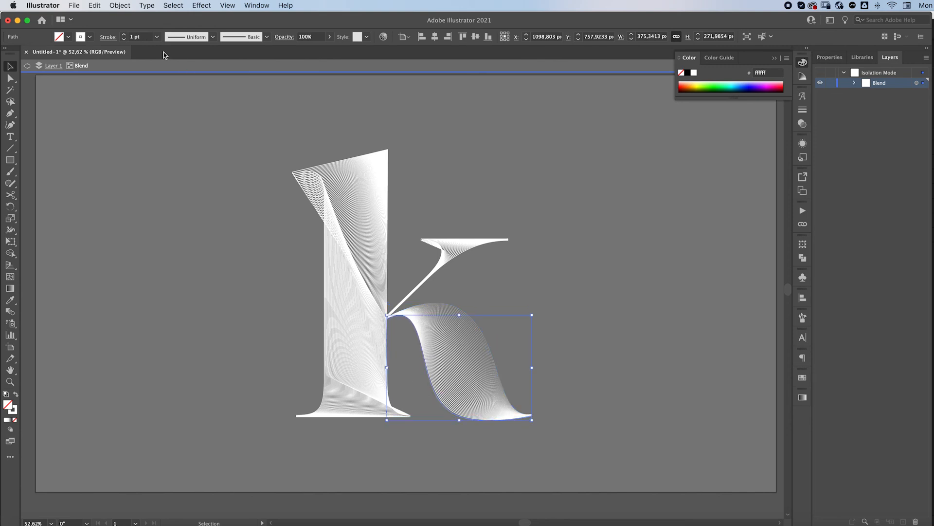
left_click(123, 35)
left_click(123, 35)
left_click(130, 217)
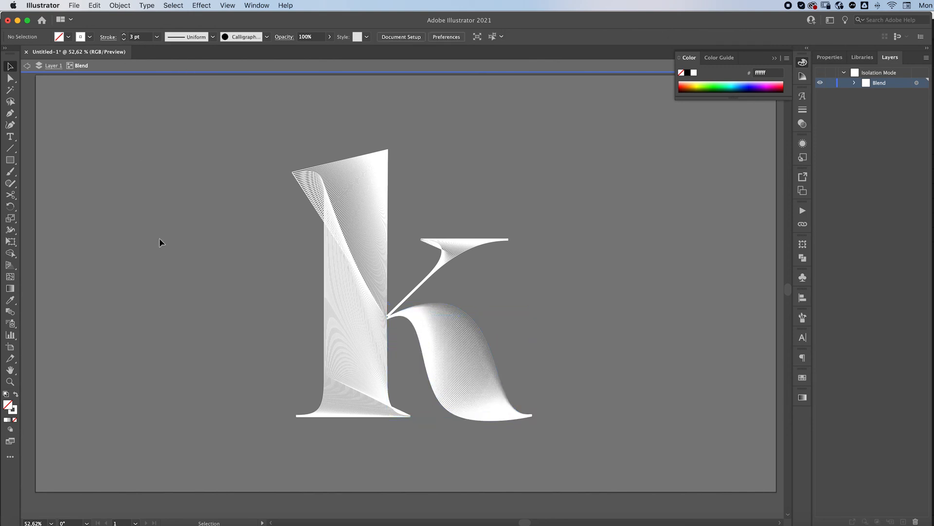
left_click(27, 65)
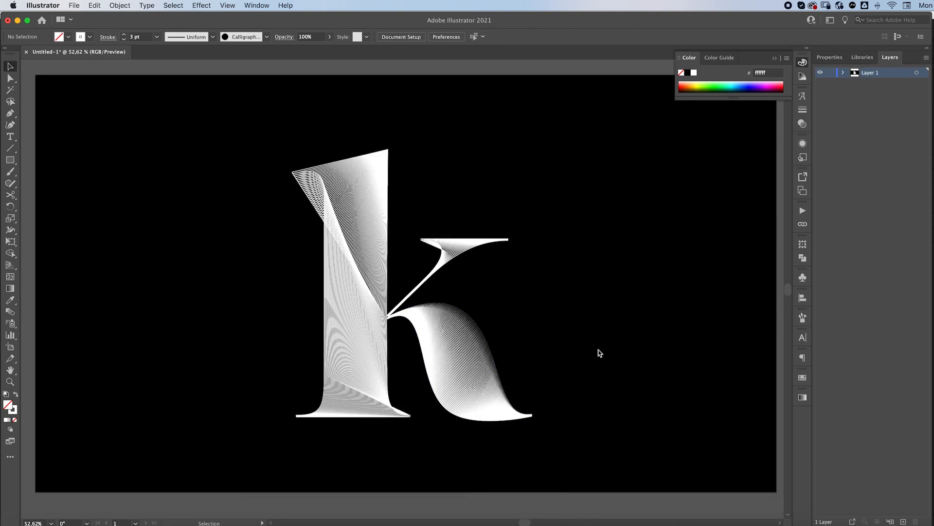